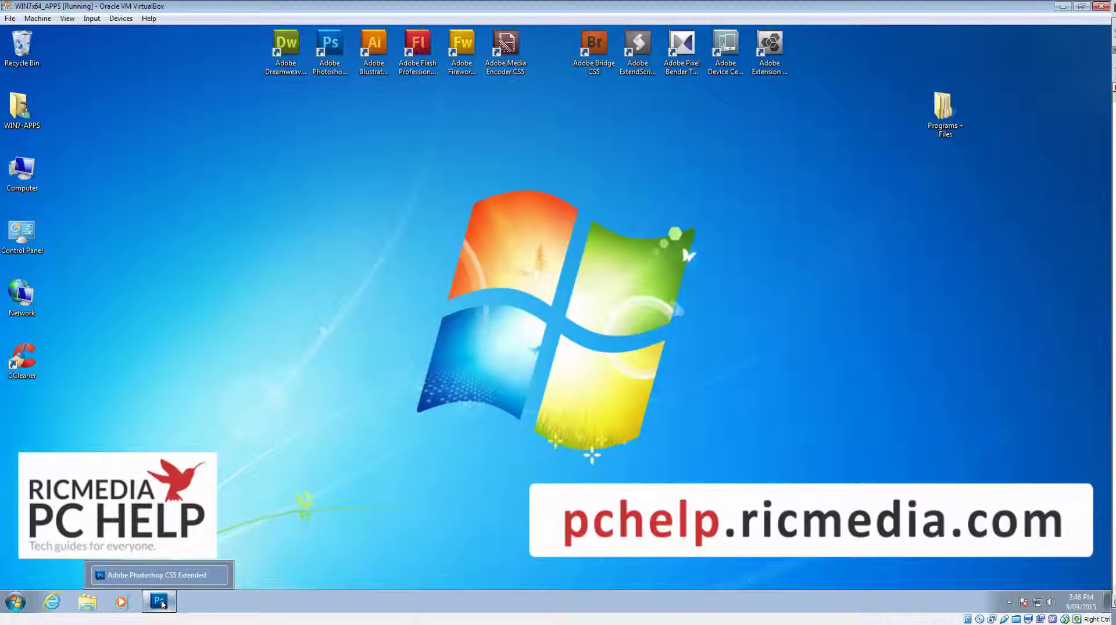
Restore the Photoshop CS5 window from the taskbar to show its empty workspace.
click(162, 604)
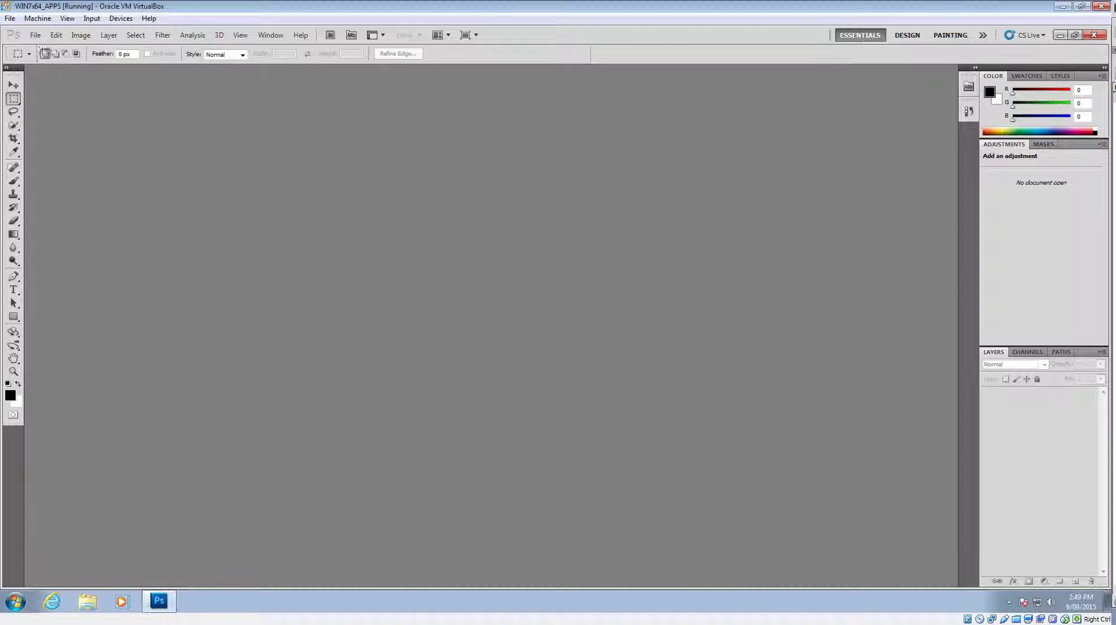
Open IMG_0661.JPG from My Pictures through File > Open, enlarging the dialog first.
click(35, 36)
click(44, 58)
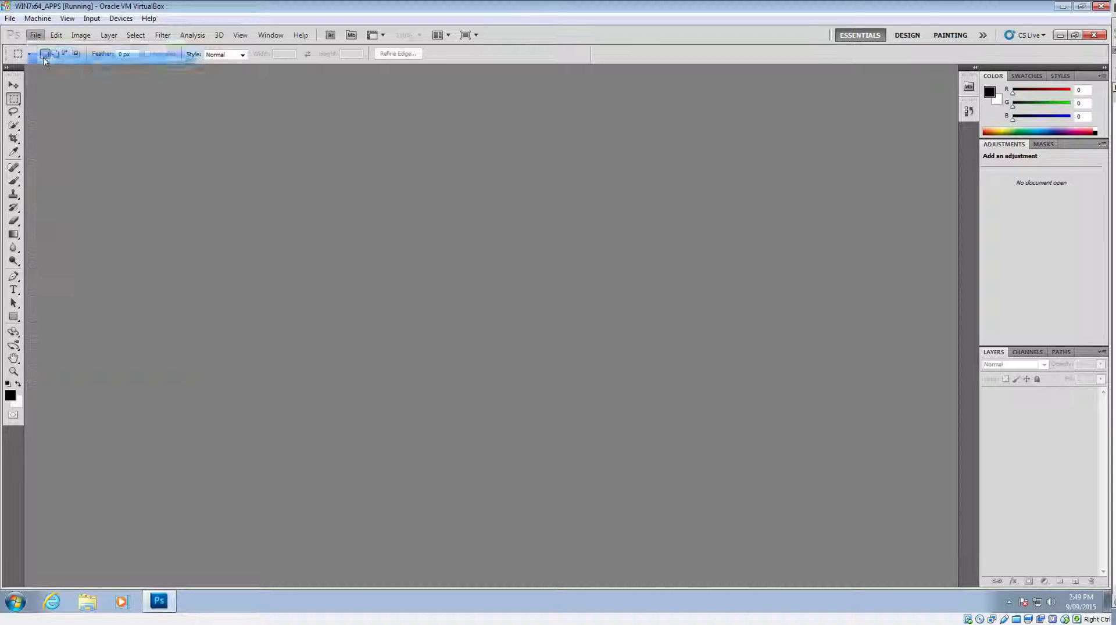
drag(534, 103, 241, 98)
drag(437, 459, 721, 492)
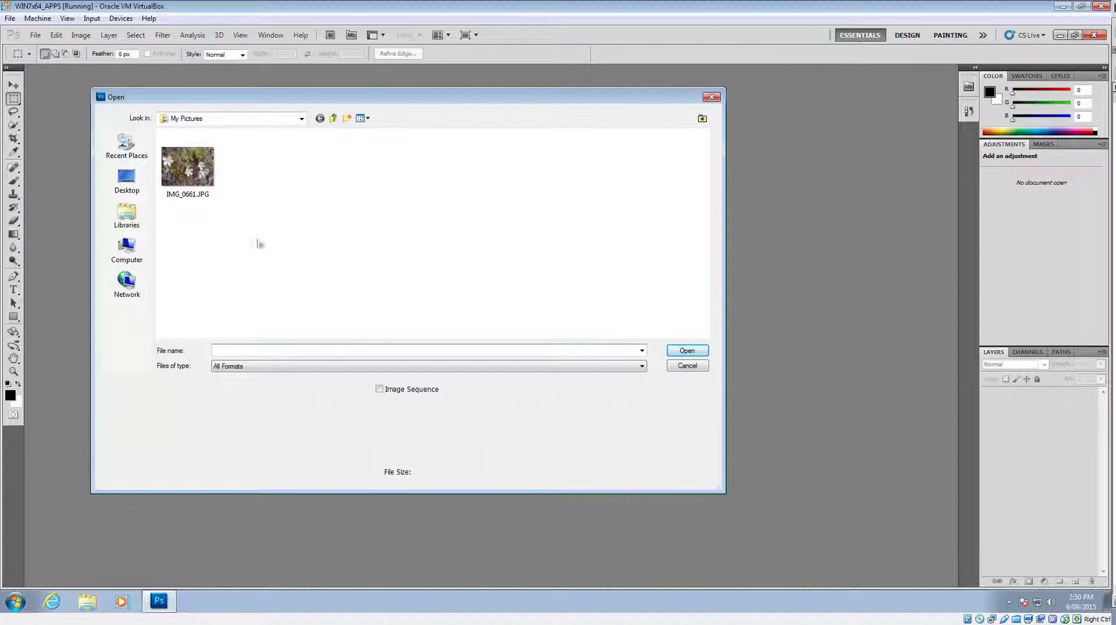
click(199, 178)
double_click(199, 178)
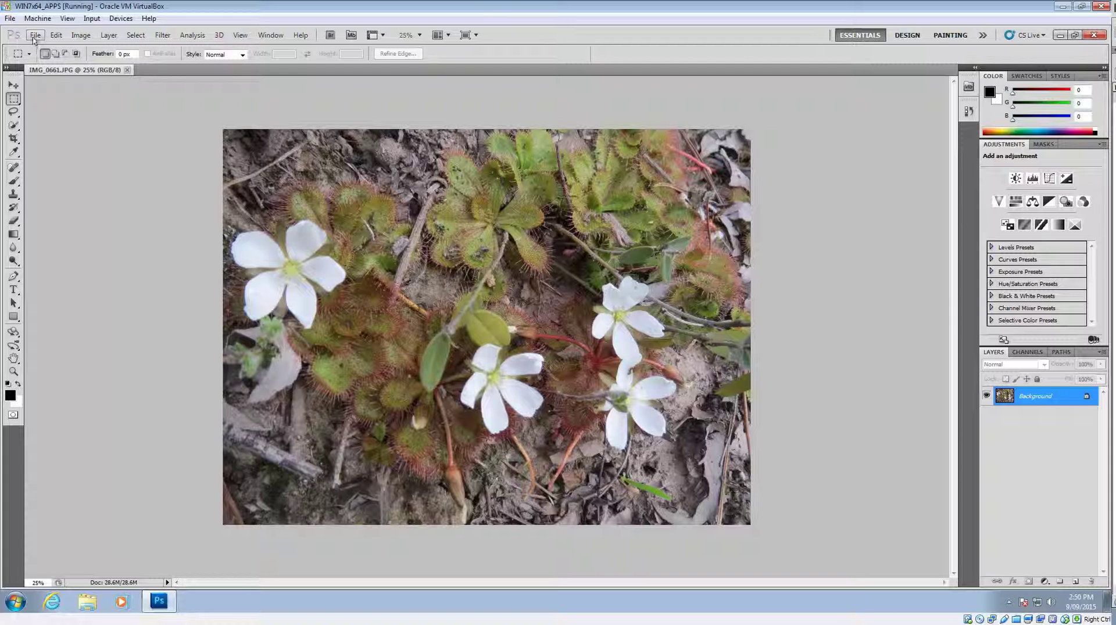
Open Save for Web & Devices for the 3648×2736 photo, accepting the size warning.
click(35, 36)
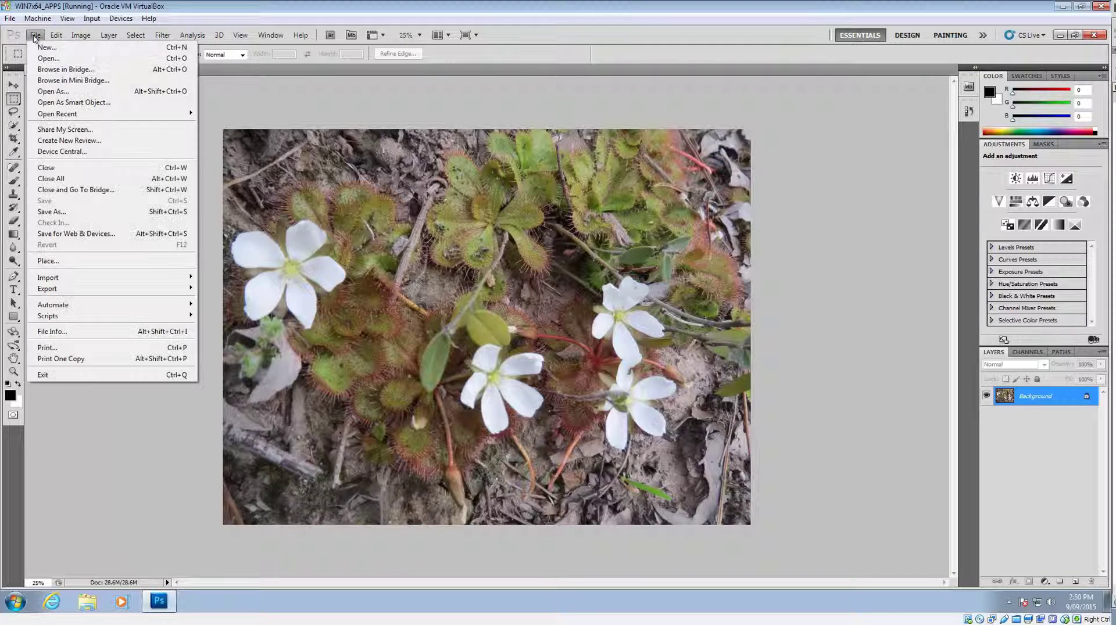
click(100, 235)
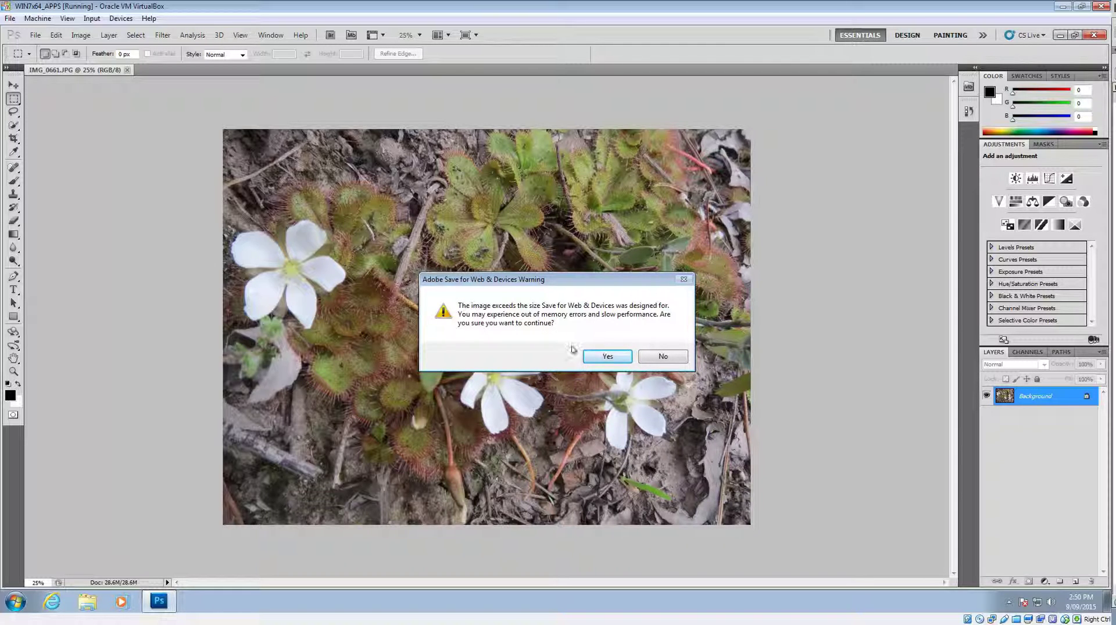
click(607, 357)
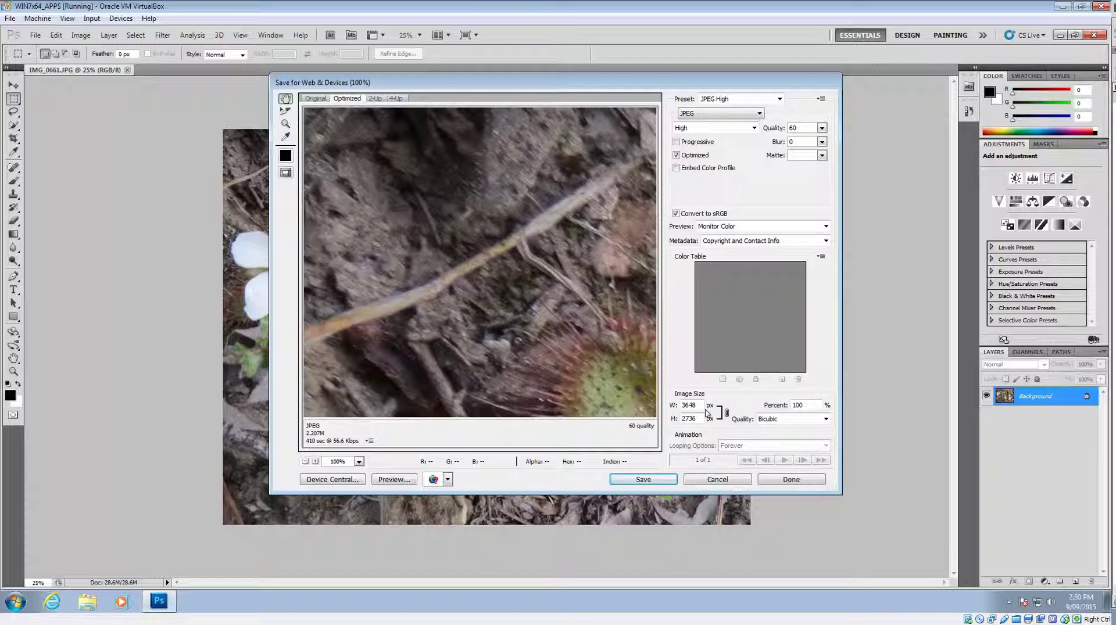
Set the web export to JPEG at High quality with Embed Color Profile switched on.
click(717, 116)
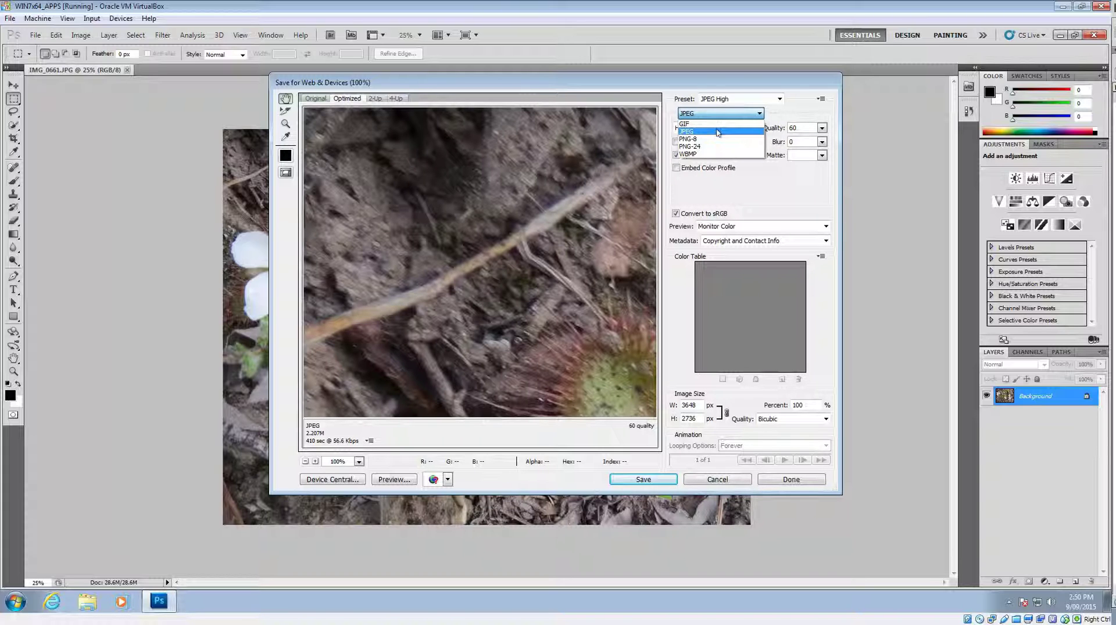
click(718, 131)
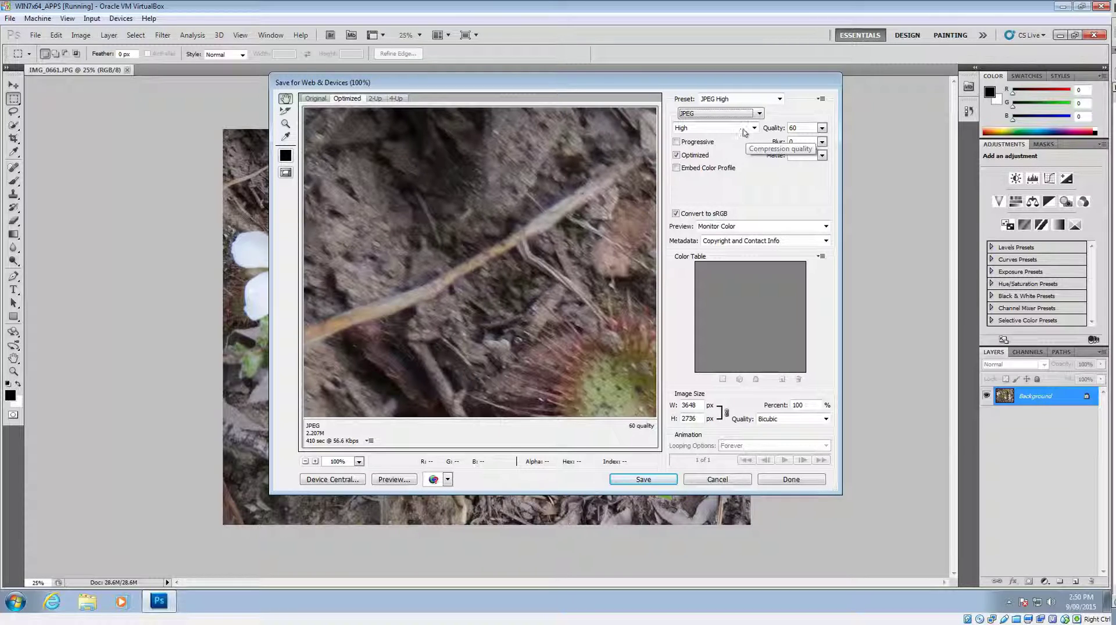
click(754, 127)
click(753, 127)
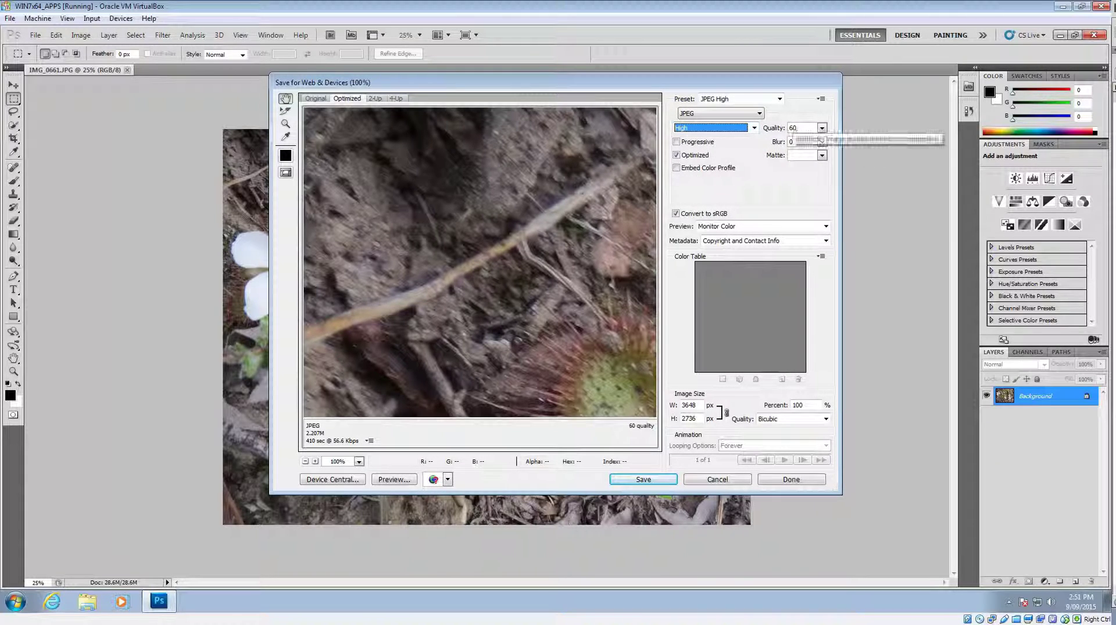
click(754, 128)
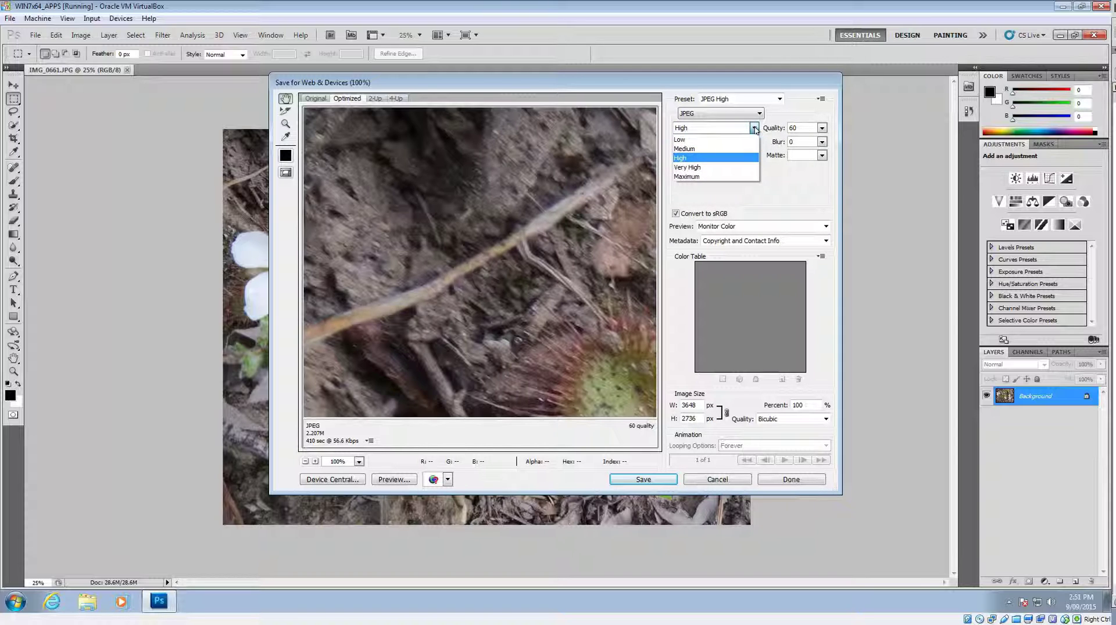
click(748, 148)
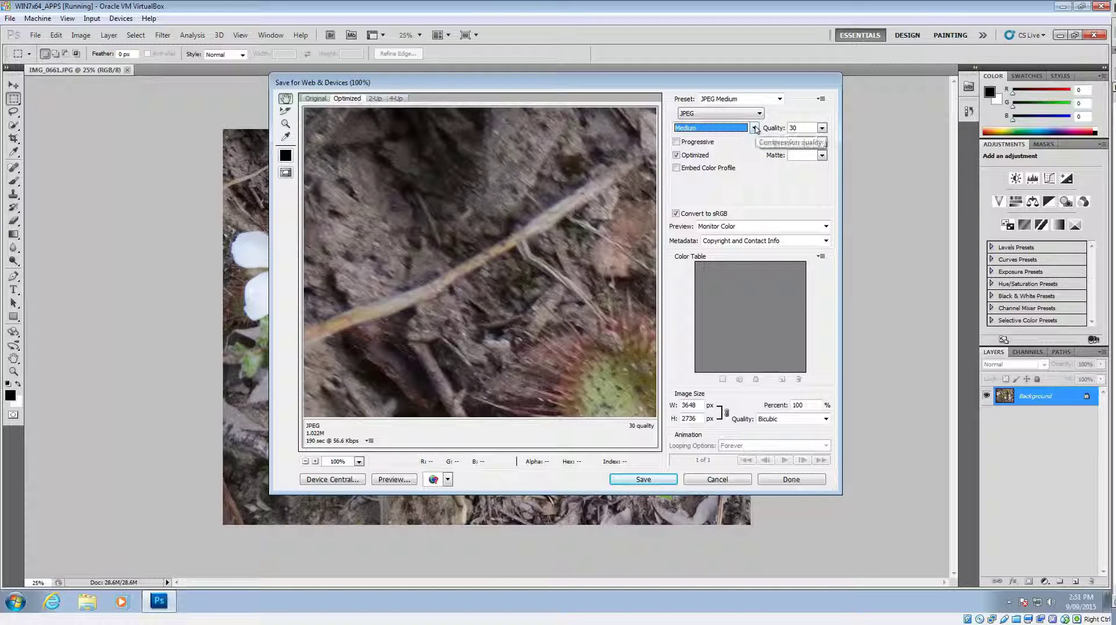
click(754, 128)
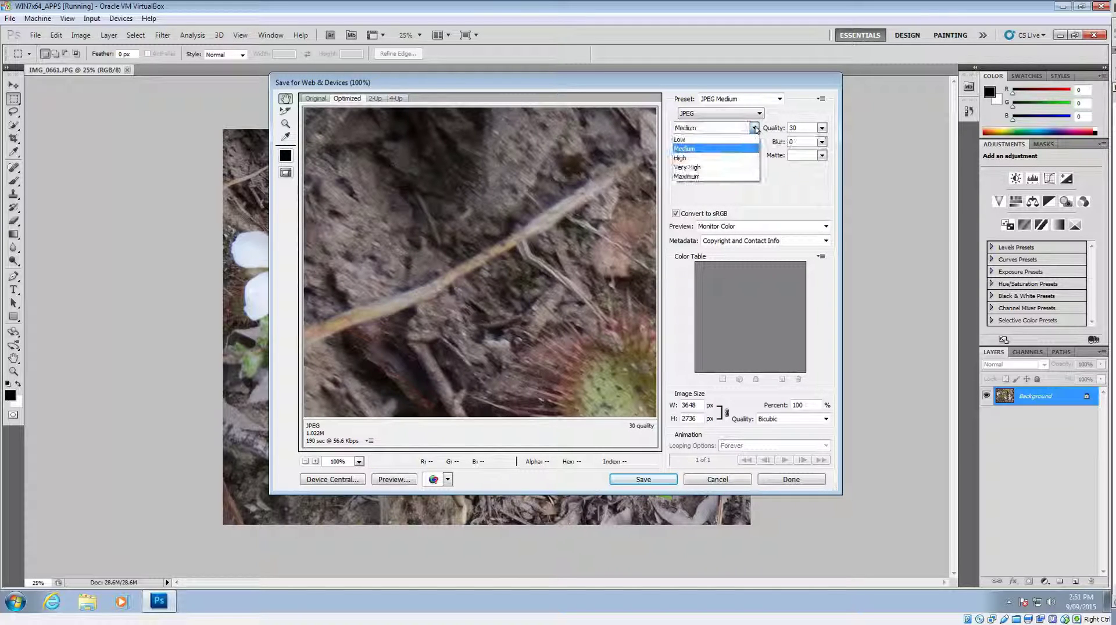
click(746, 159)
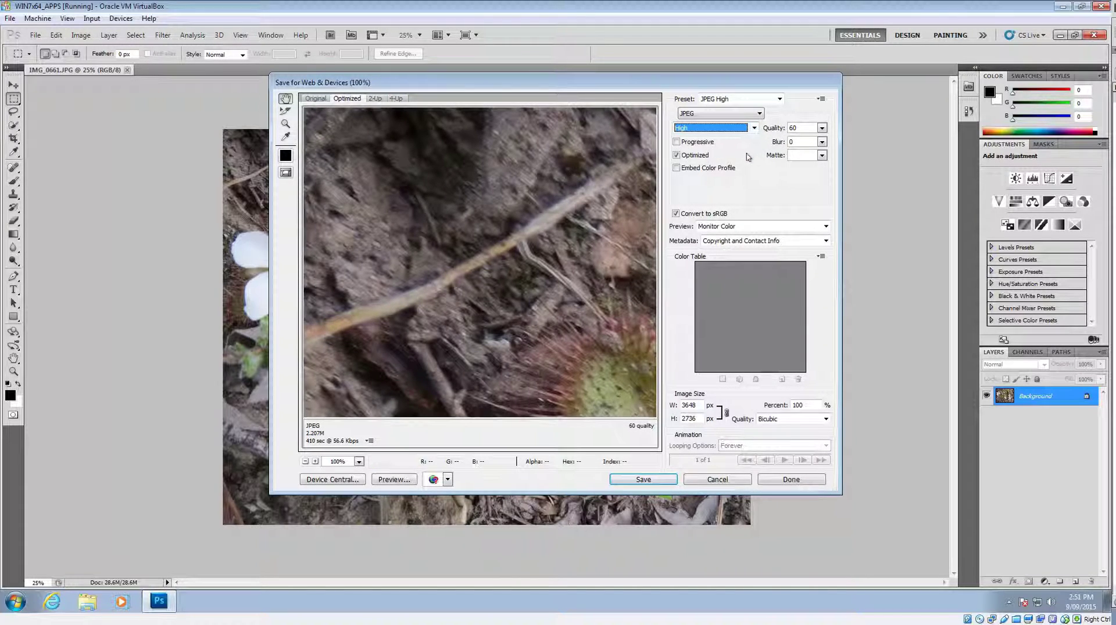
click(701, 168)
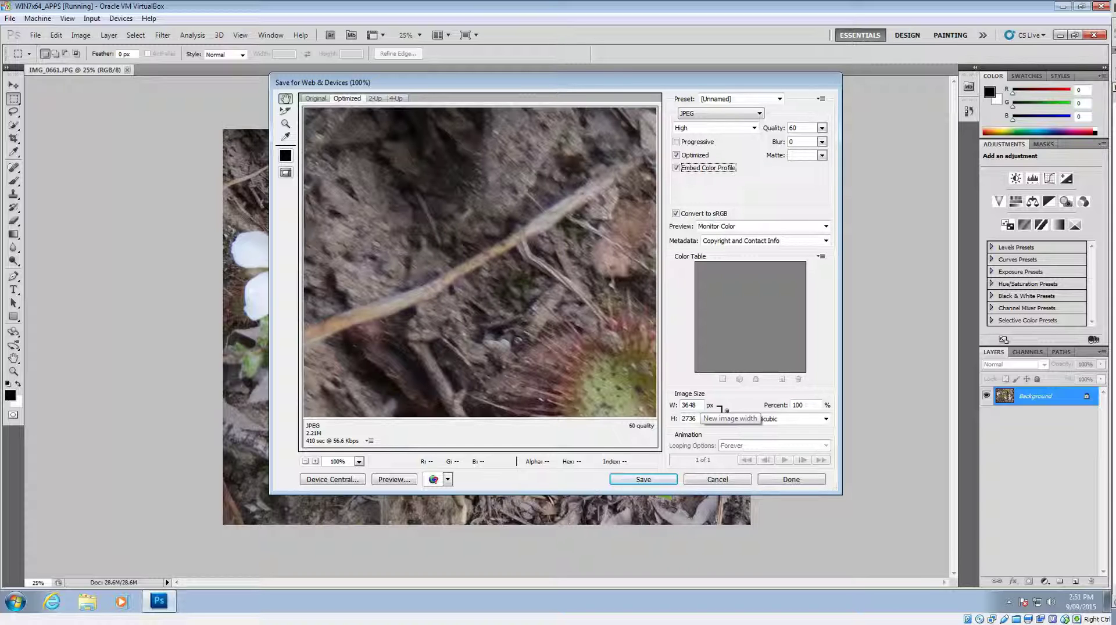
Resize the export width to 1024 px with proportions linked, giving 1024 × 768.
drag(696, 405, 681, 405)
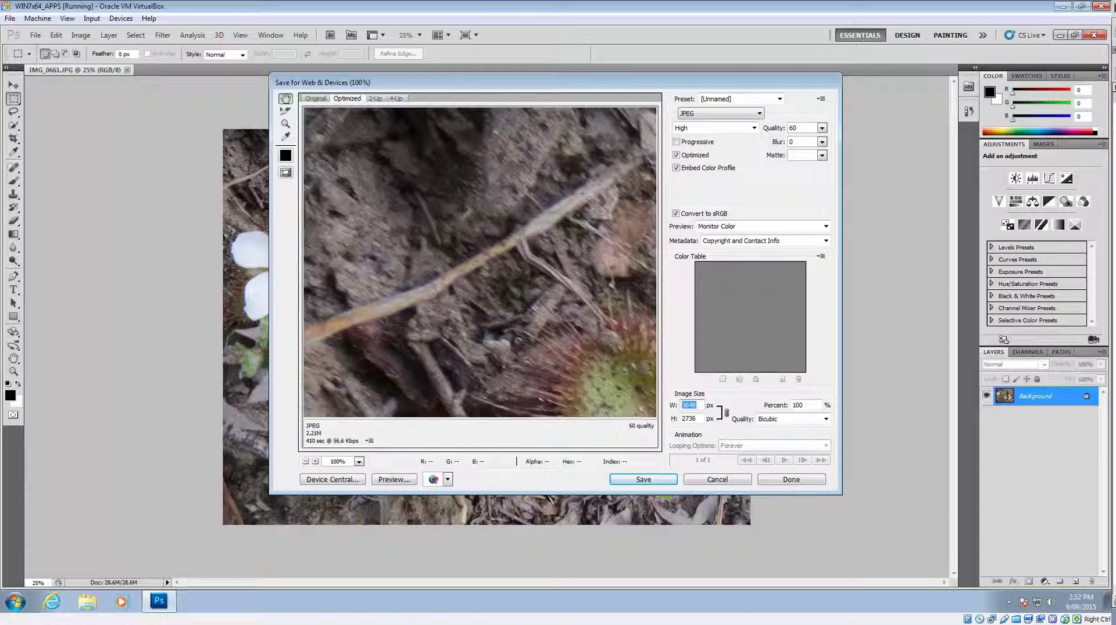
text(1024)
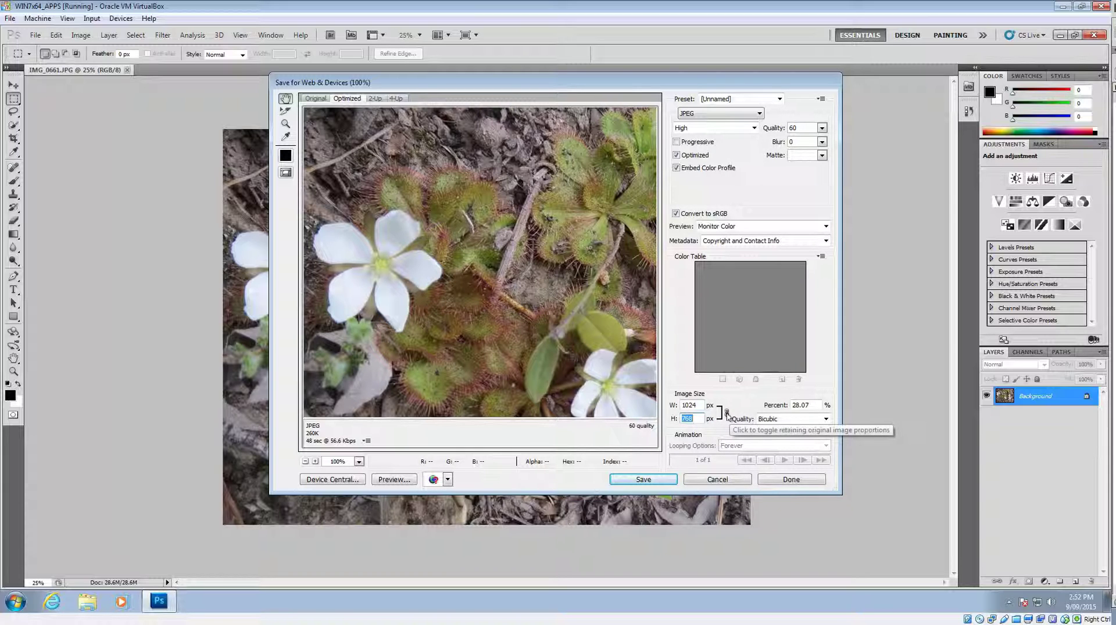
click(726, 414)
click(727, 414)
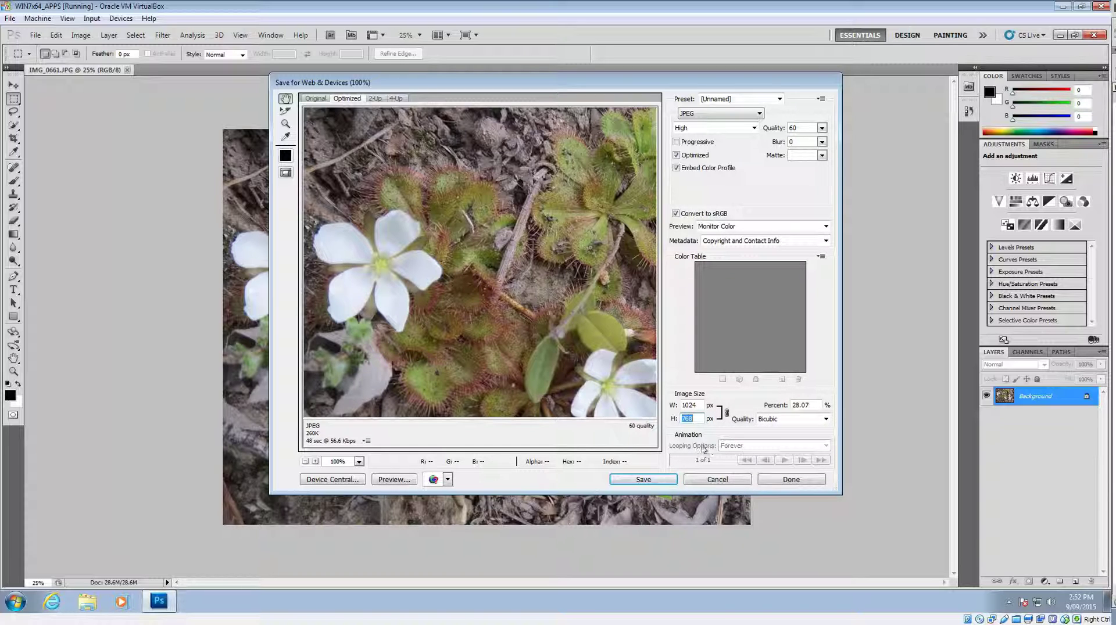
click(697, 406)
key(Tab)
Save the optimized JPEG to My Pictures as IMG_0661_opt.jpg.
click(645, 481)
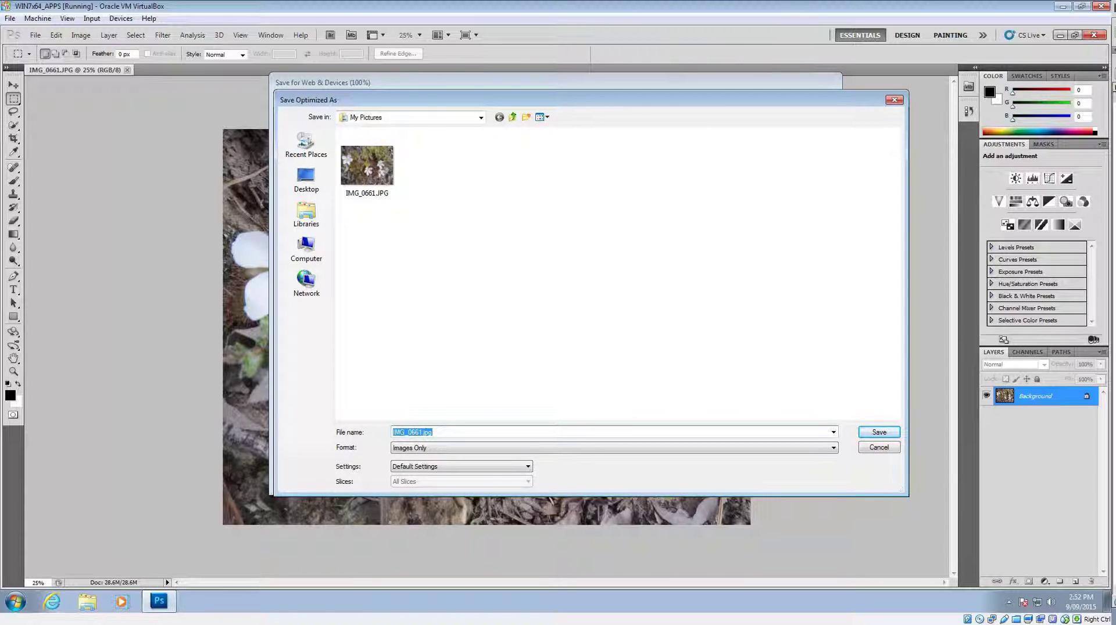
click(433, 433)
text(_opt)
click(880, 433)
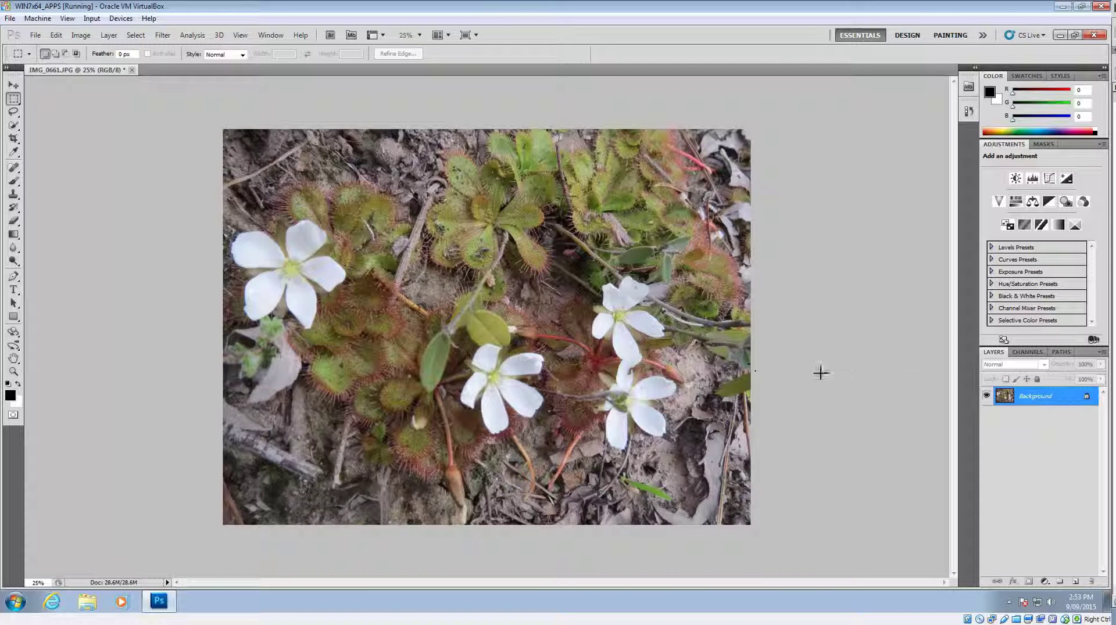
click(88, 605)
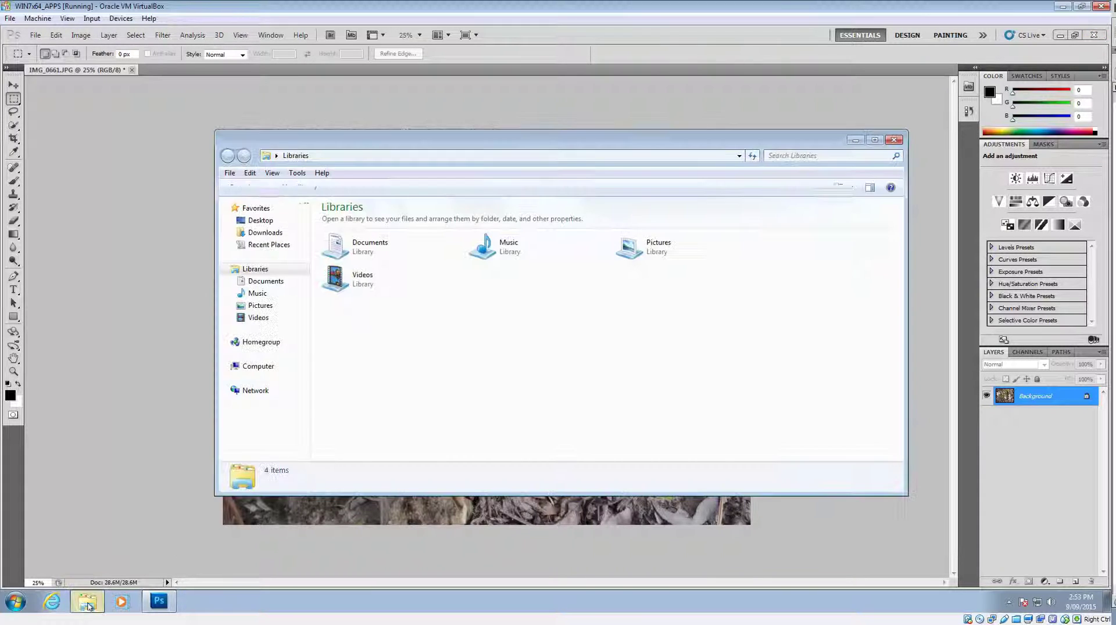
double_click(633, 253)
click(431, 285)
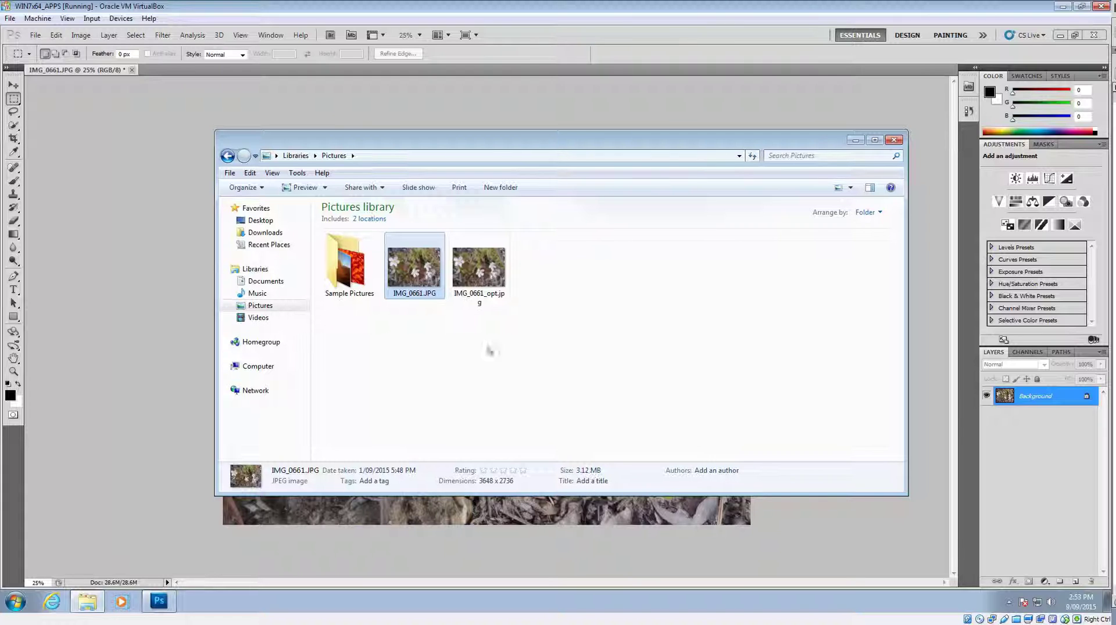
click(488, 276)
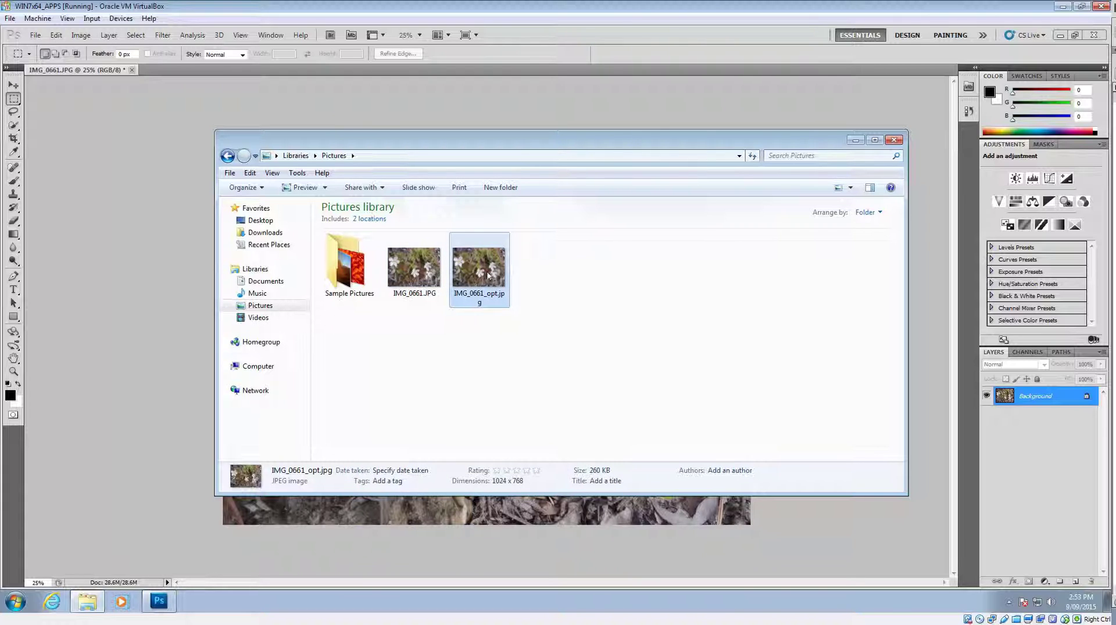
click(894, 140)
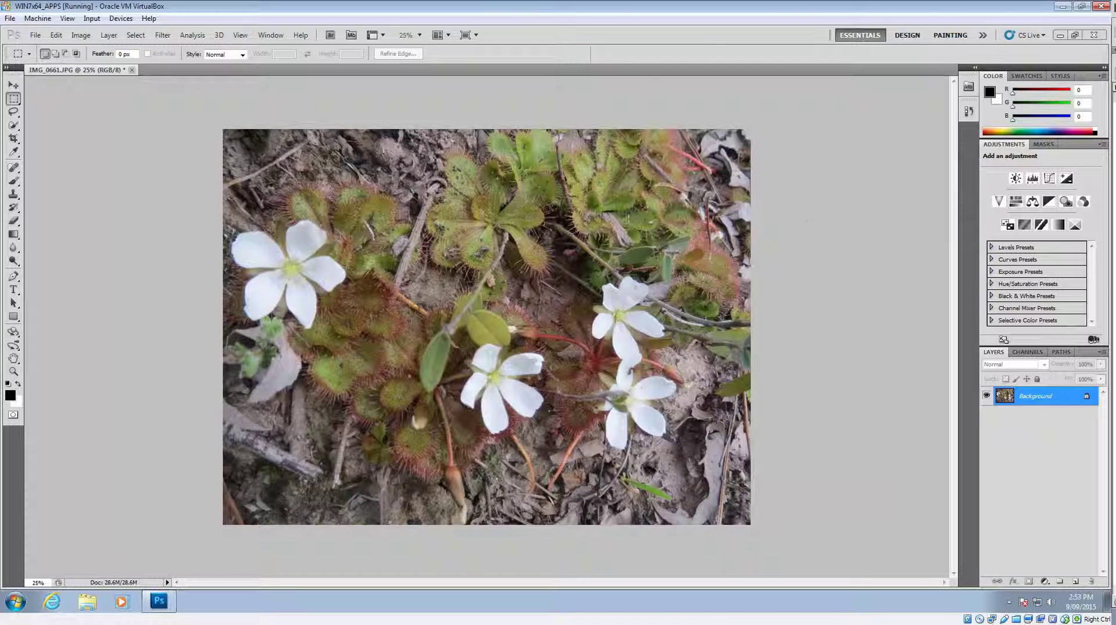
Close IMG_0661.JPG and answer No to saving changes.
click(133, 70)
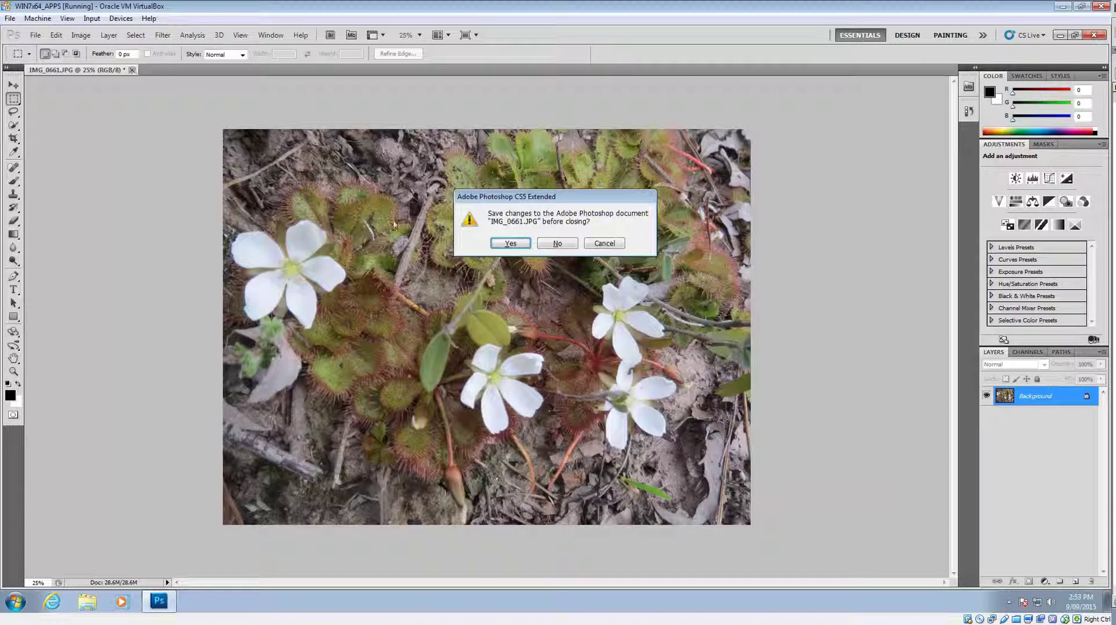
click(556, 244)
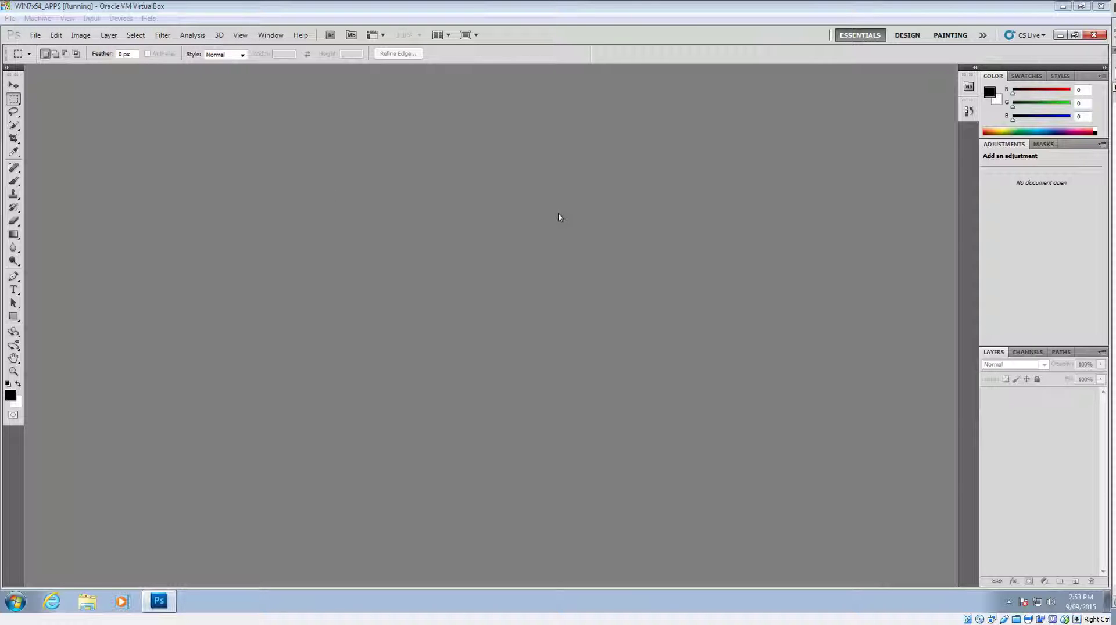
Reopen the original IMG_0661.JPG from My Pictures.
click(35, 35)
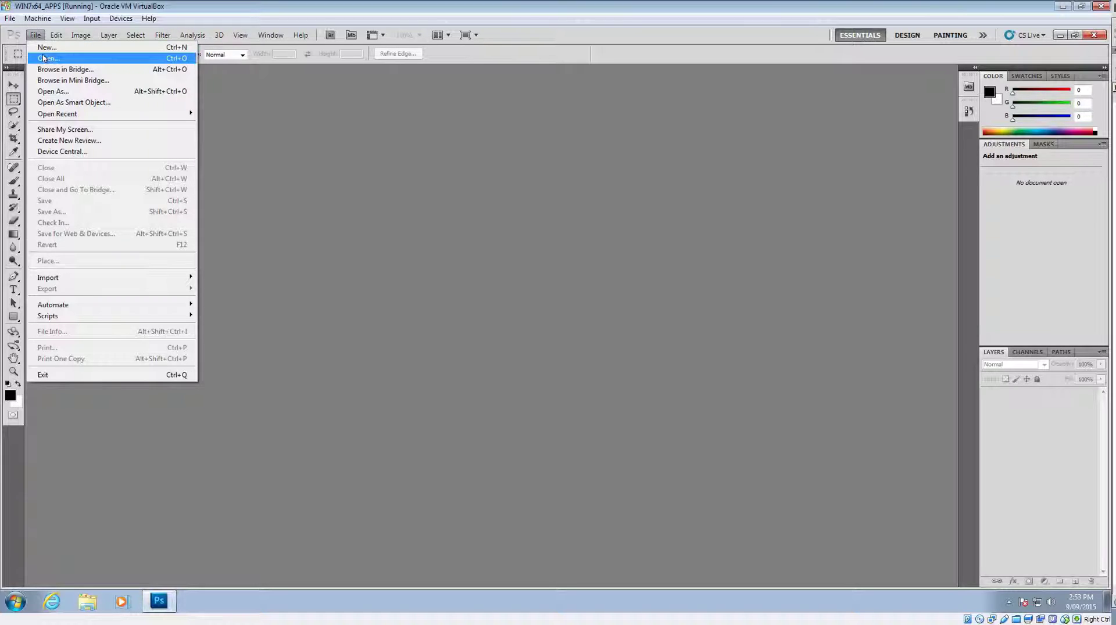
click(43, 59)
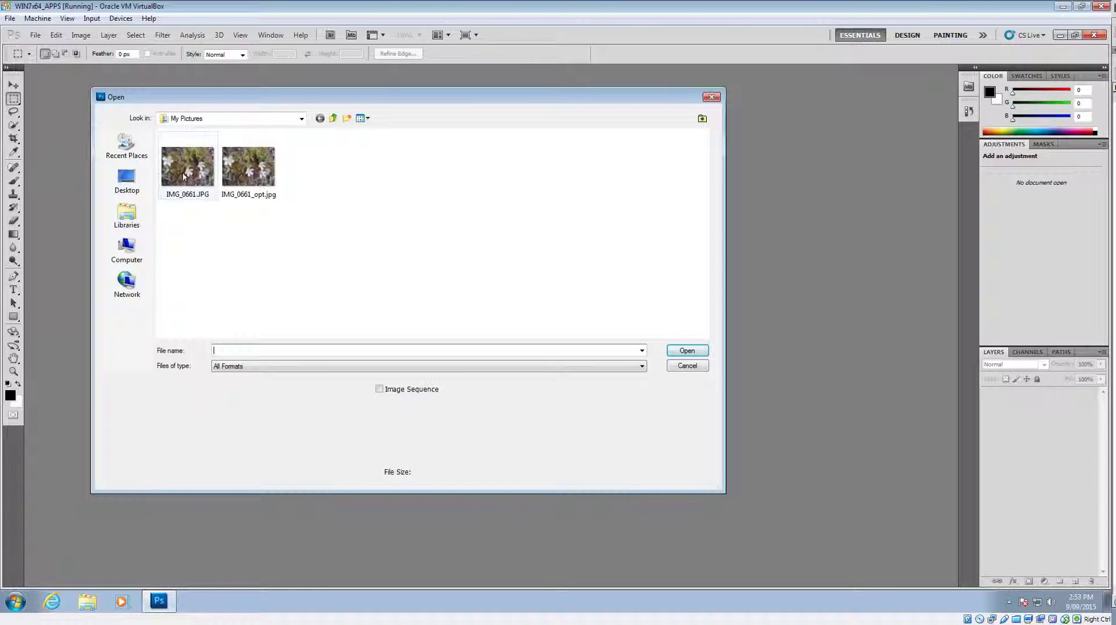
click(184, 177)
double_click(183, 177)
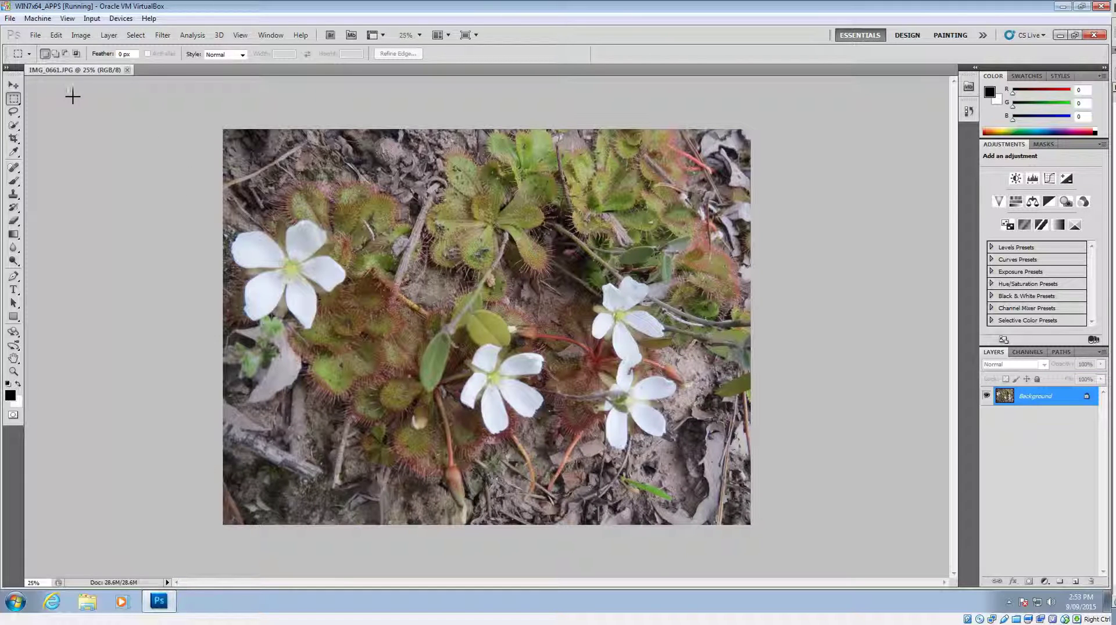
Start Save As and set the format to Photoshop (*.PSD;*.PDD).
click(36, 36)
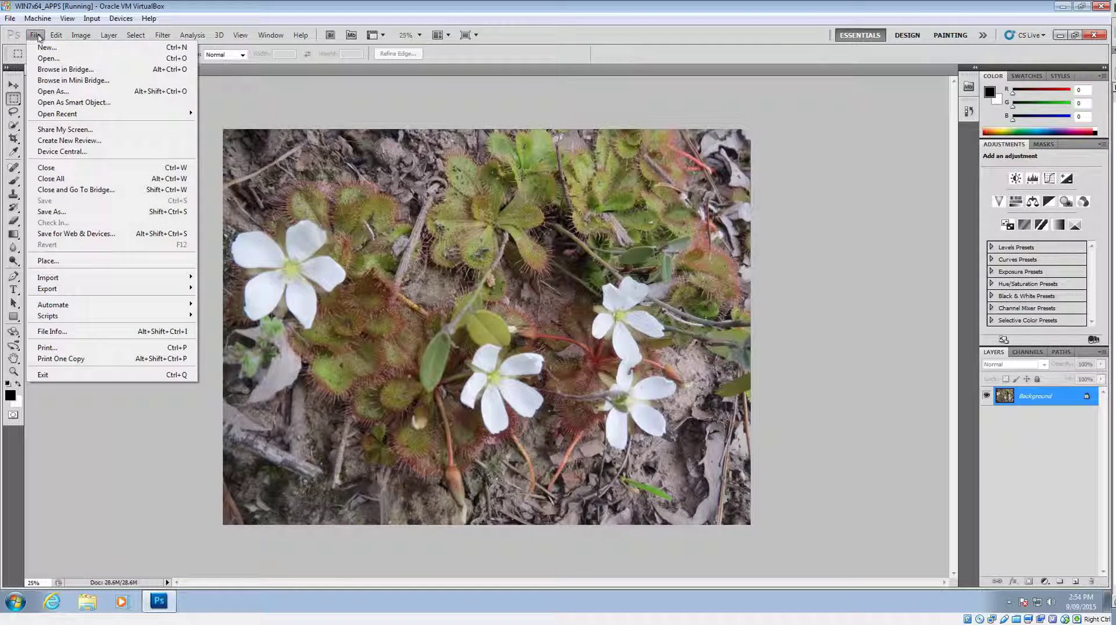
click(61, 213)
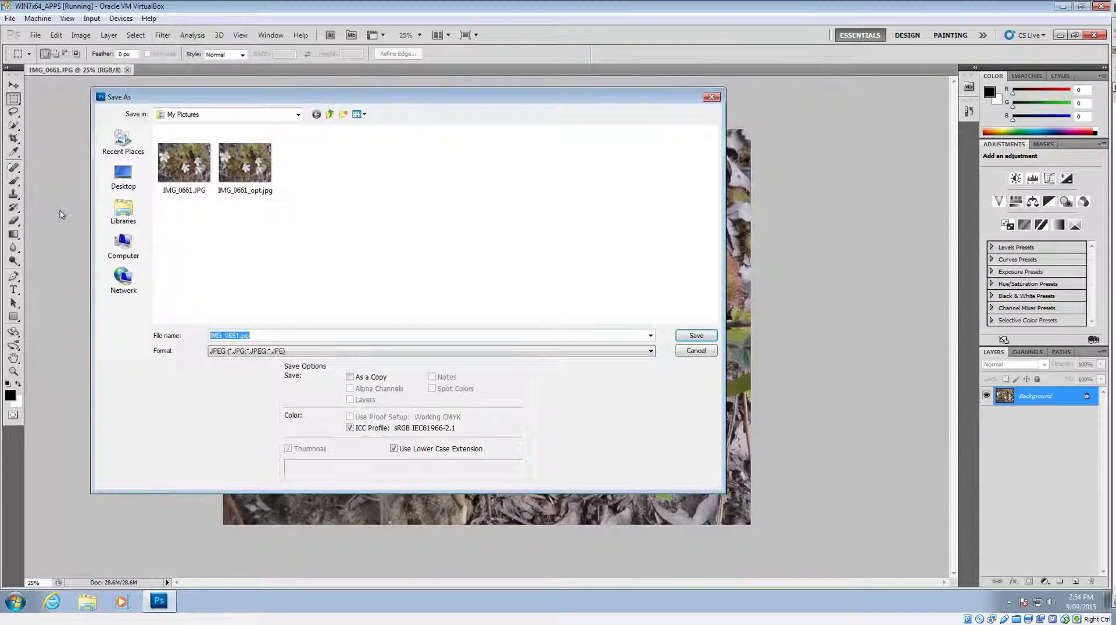
click(295, 351)
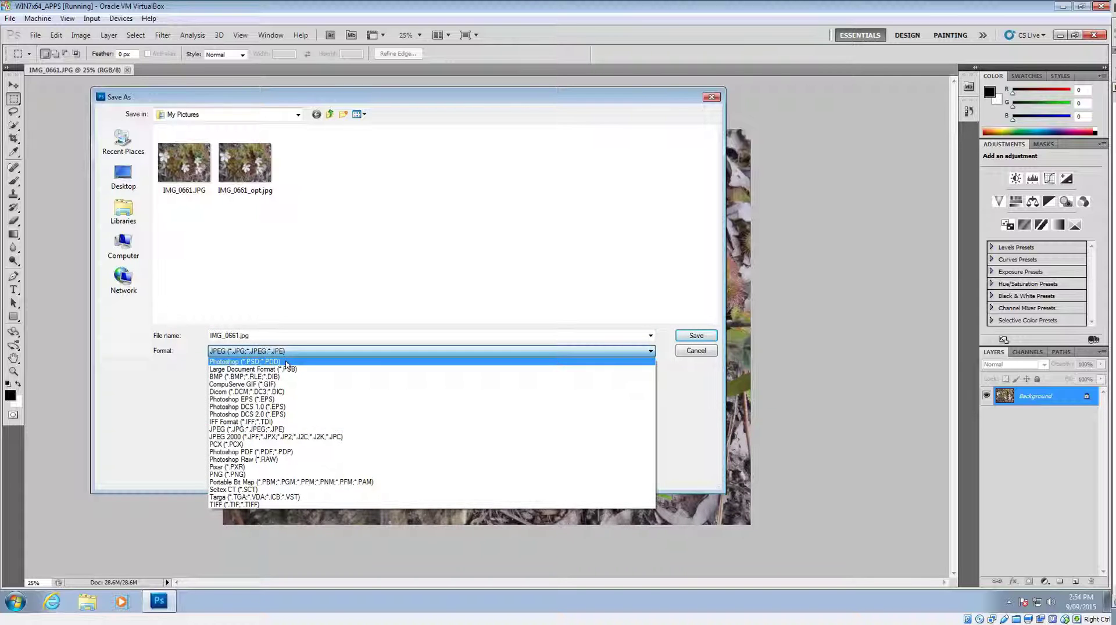
click(287, 363)
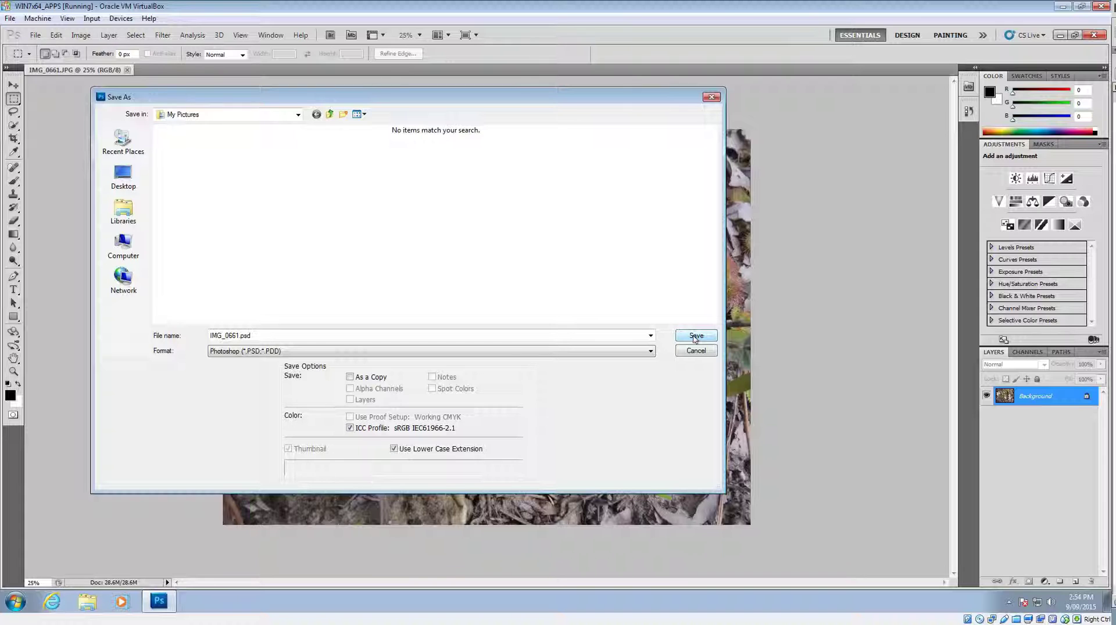
Save as IMG_0661.psd and draw a crop box around the three right-hand flowers.
click(695, 337)
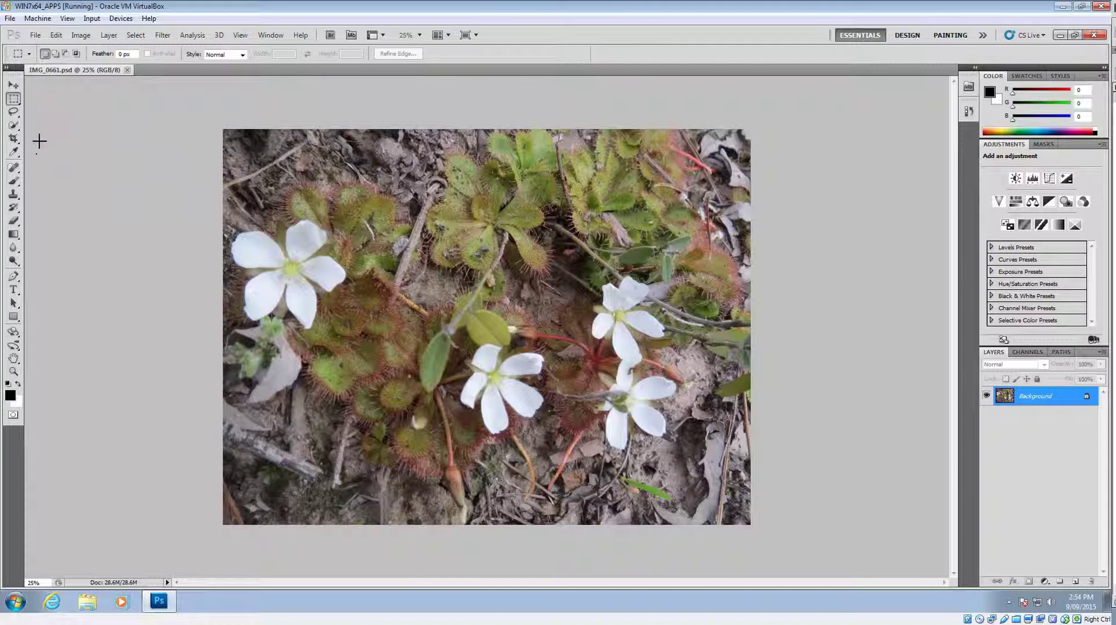
click(13, 138)
drag(465, 337, 738, 461)
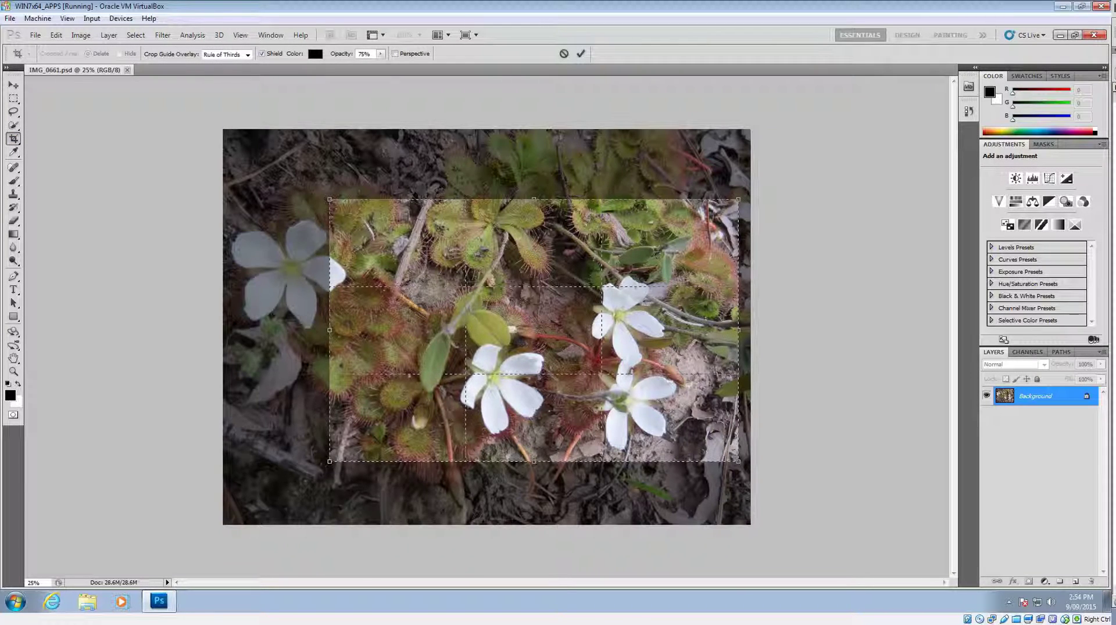
drag(534, 330, 546, 351)
Apply the crop and resave the cropped IMG_0661.psd with Ctrl+S.
key(Return)
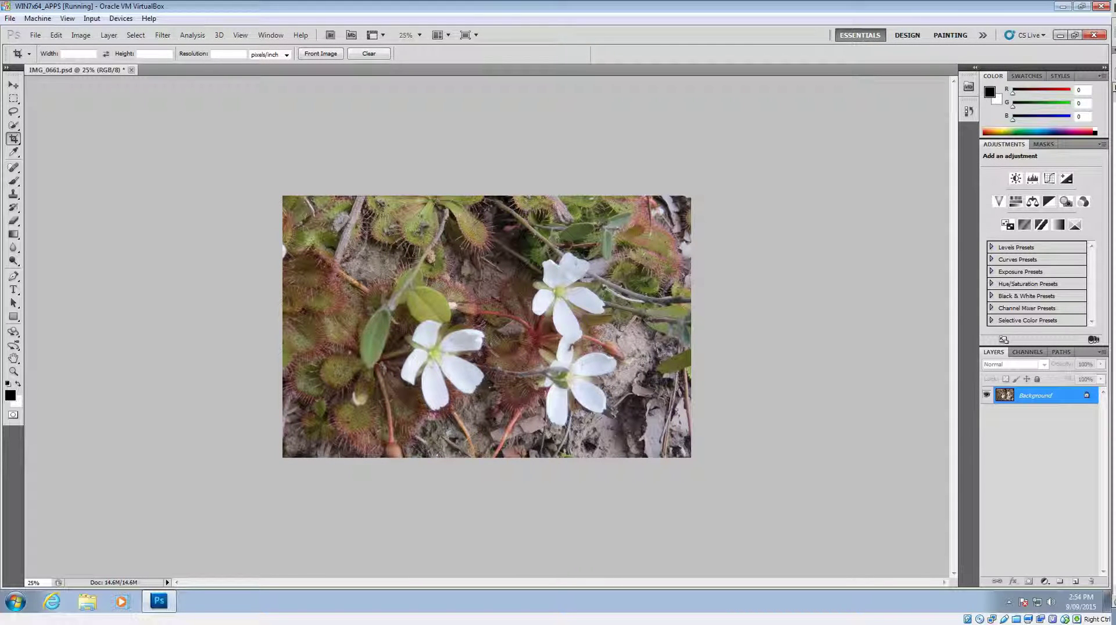
click(18, 87)
key(ctrl+s)
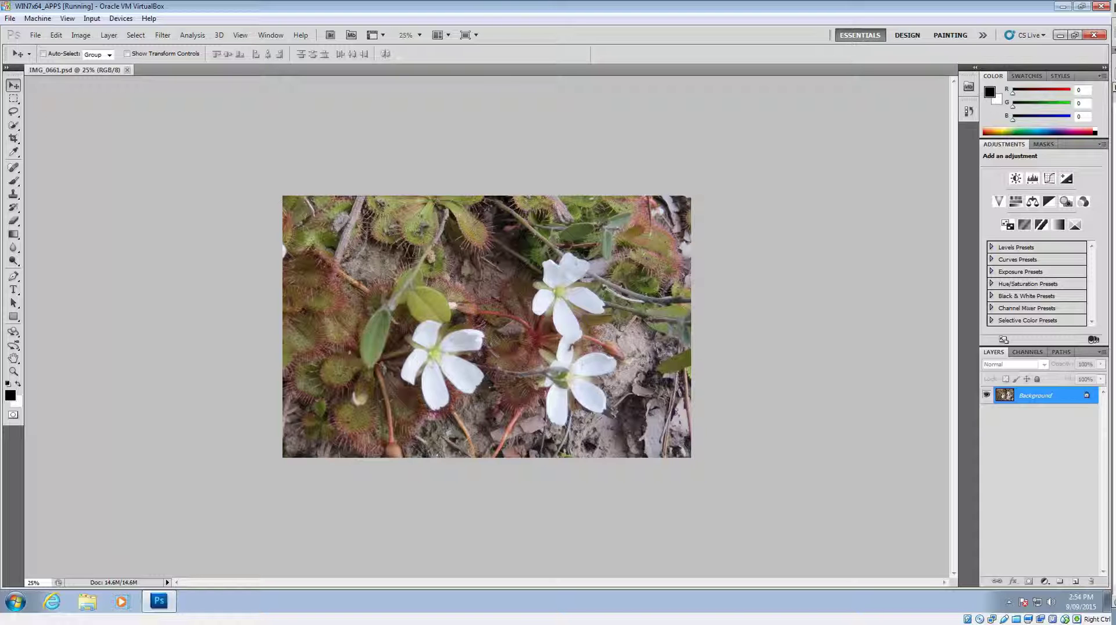
Open Save for Web & Devices and set the width to 1024, giving 1024 × 657 px.
click(34, 35)
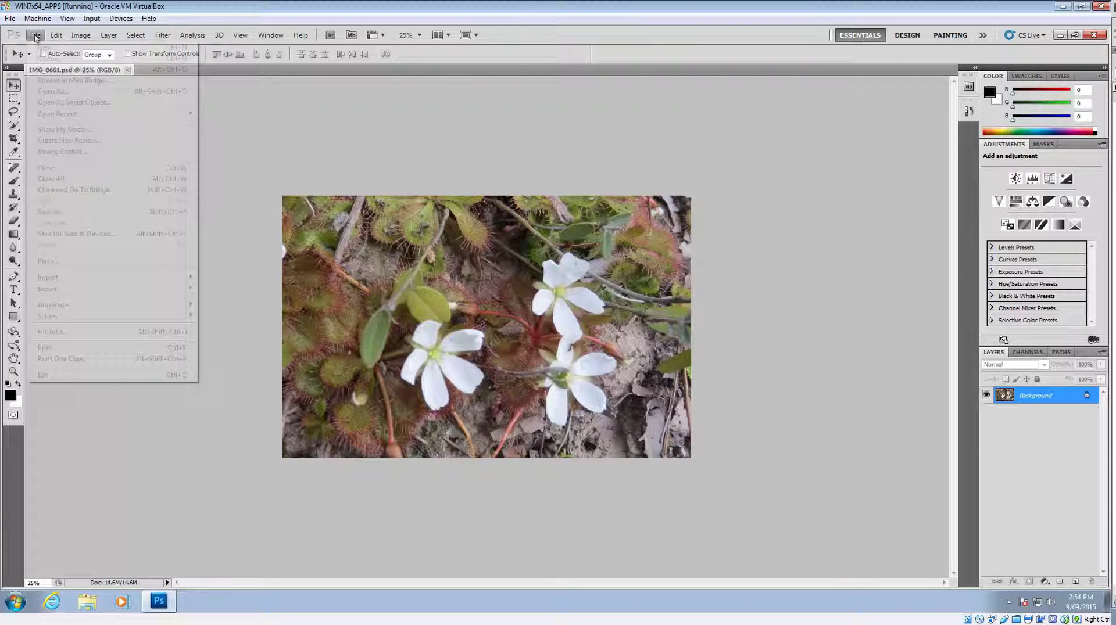
click(57, 233)
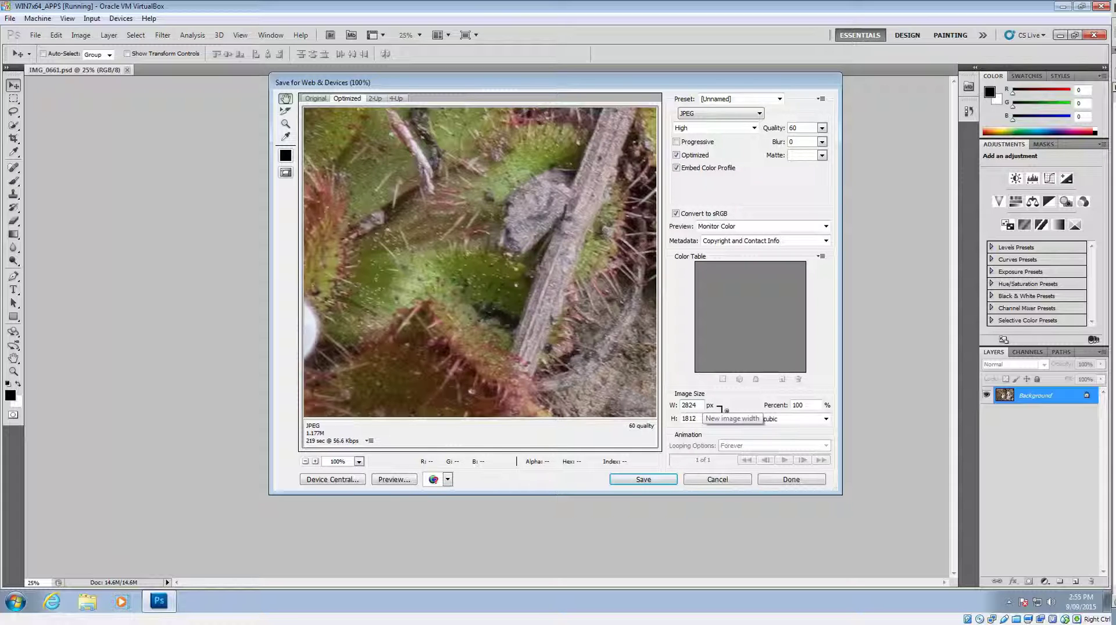
click(691, 405)
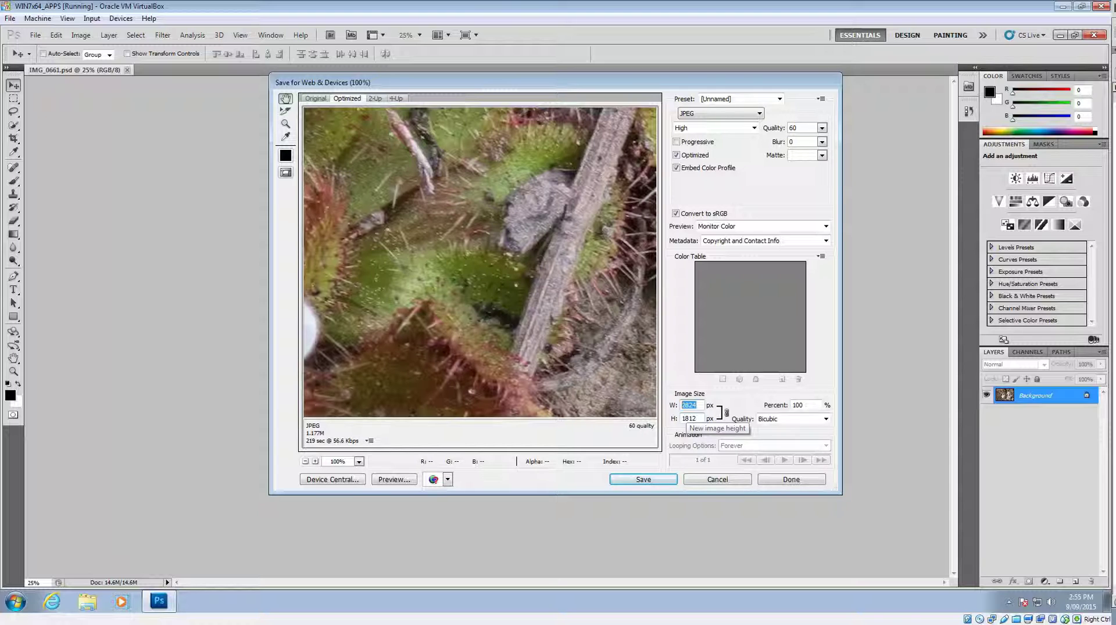
text(1024)
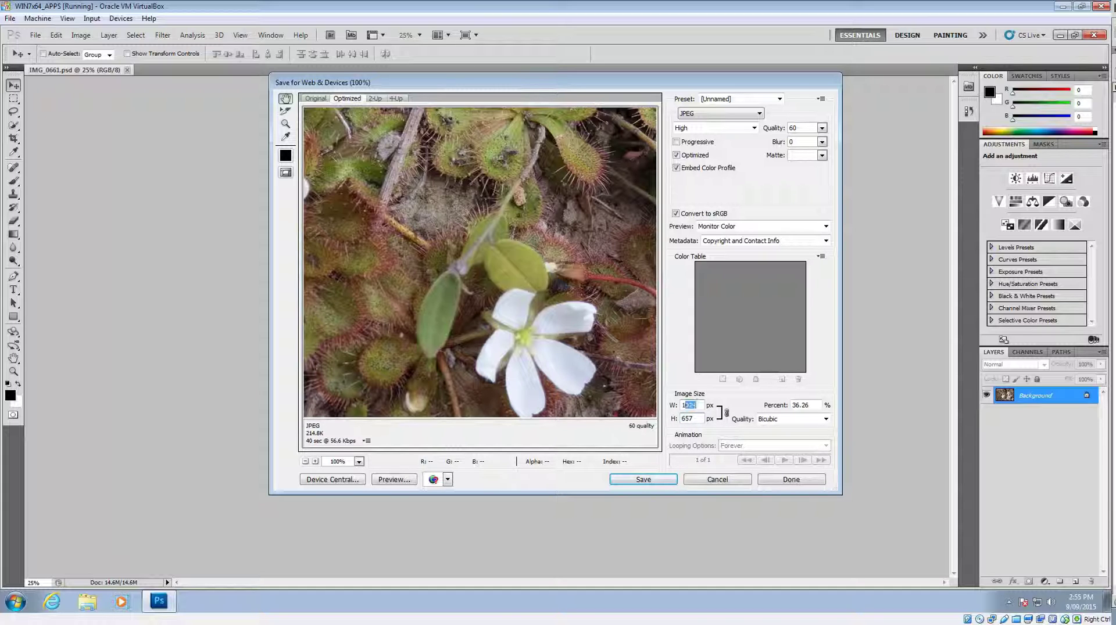
key(shift+Tab)
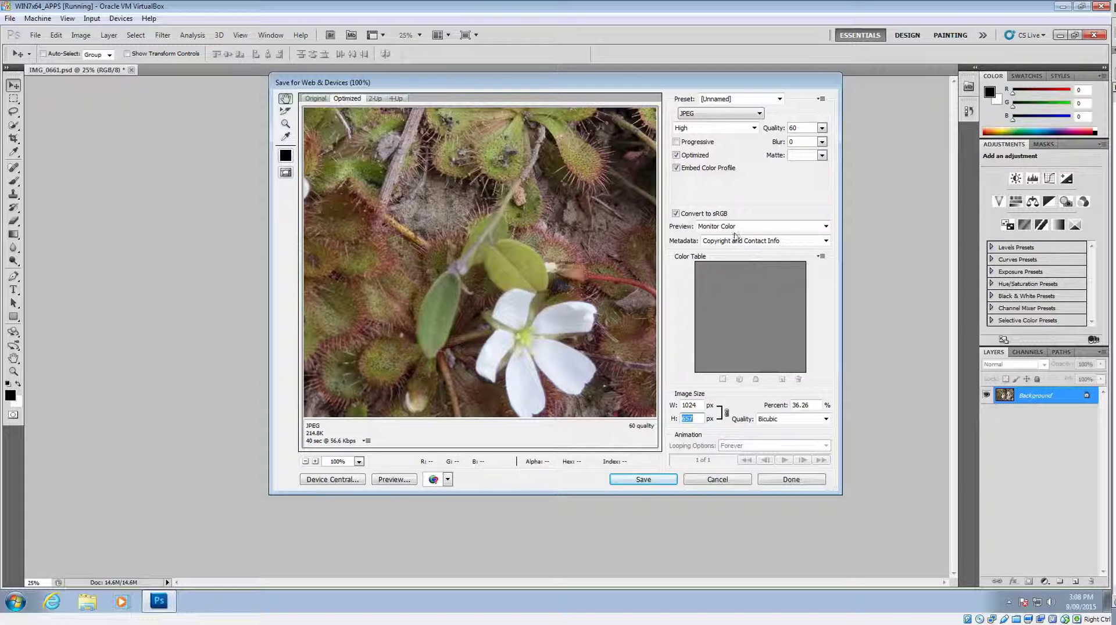
Save the 1024 × 657 web JPEG into My Pictures as IMG_0661_altered.jpg.
click(642, 479)
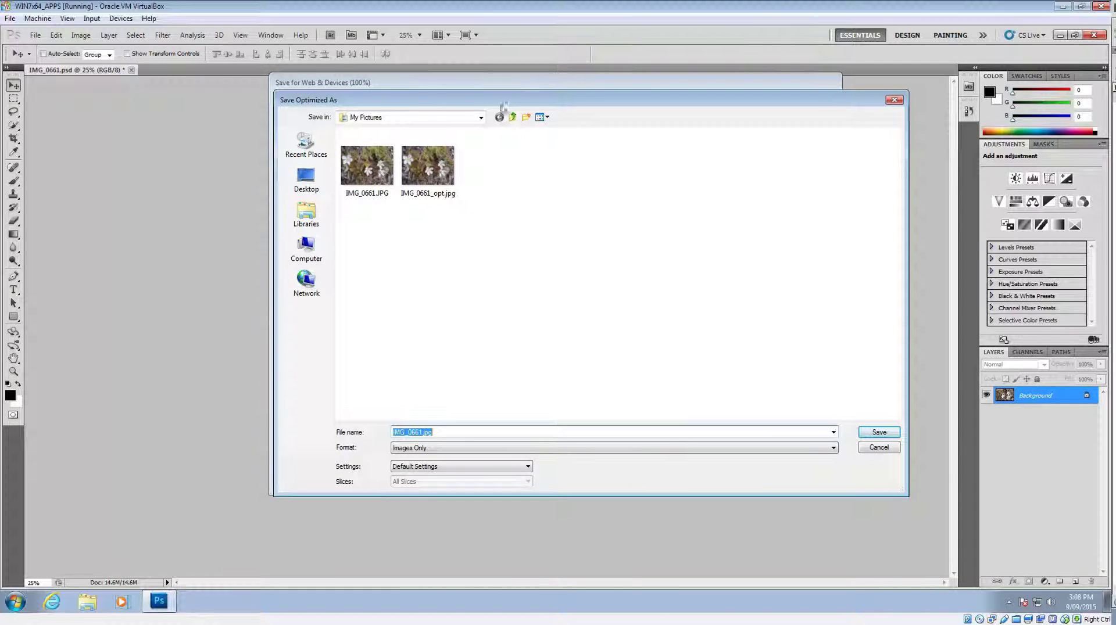
drag(500, 105, 469, 104)
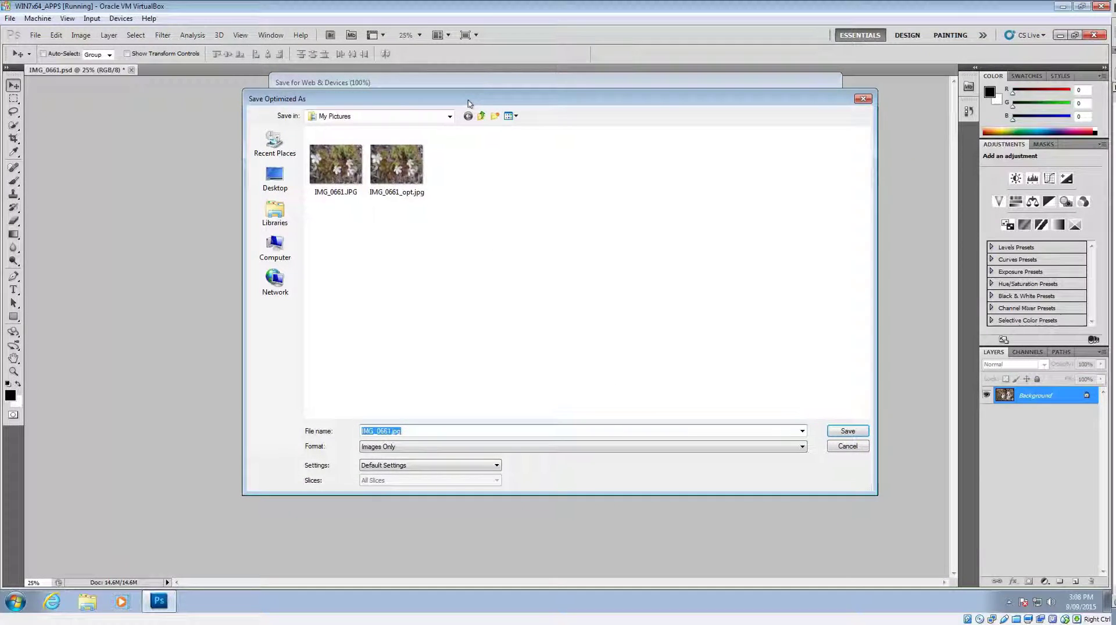
click(393, 432)
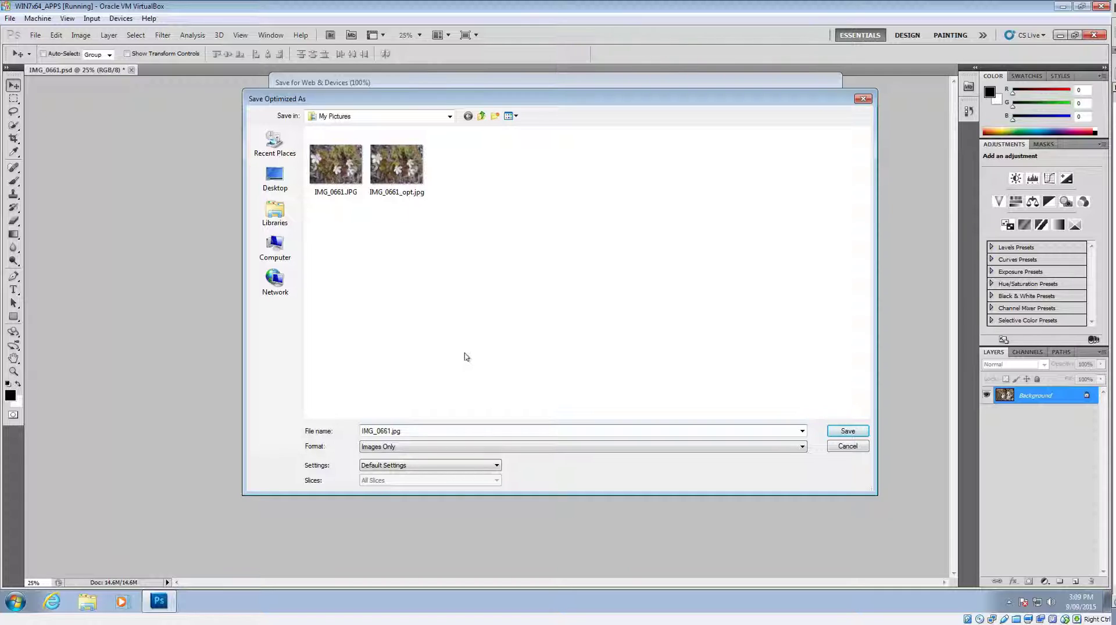
text(_altered)
click(847, 430)
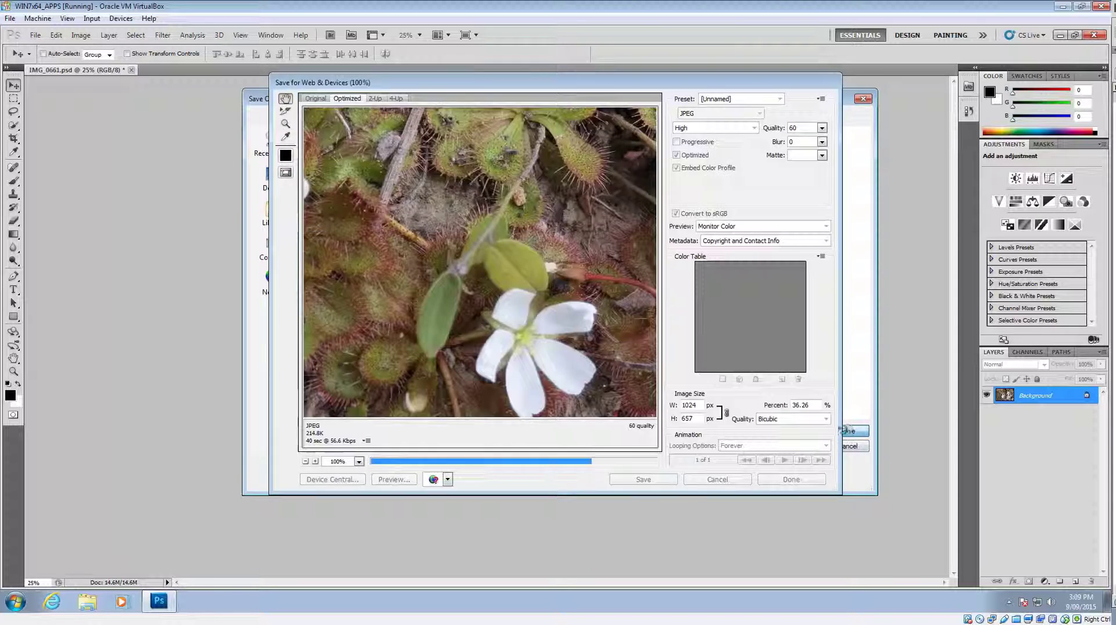